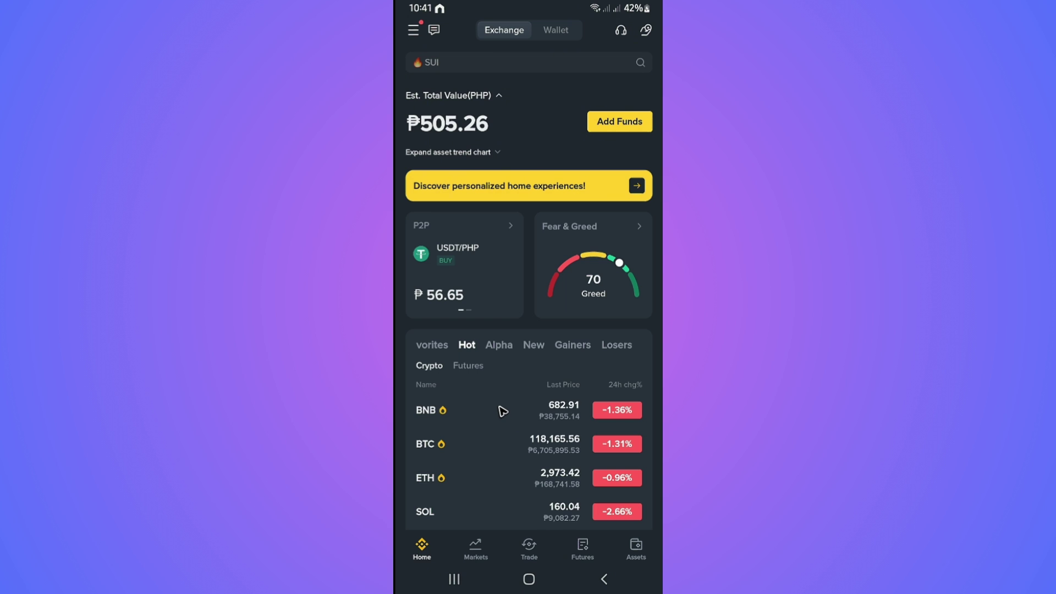
pyautogui.scroll(-2, 523, 146)
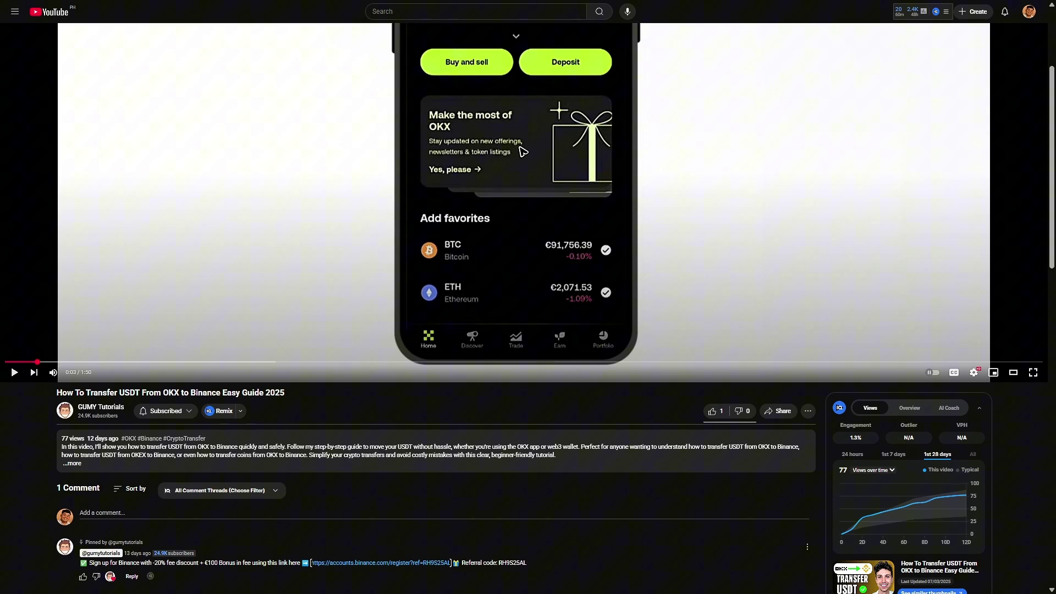
pyautogui.scroll(-1, 522, 157)
pyautogui.scroll(-2, 522, 156)
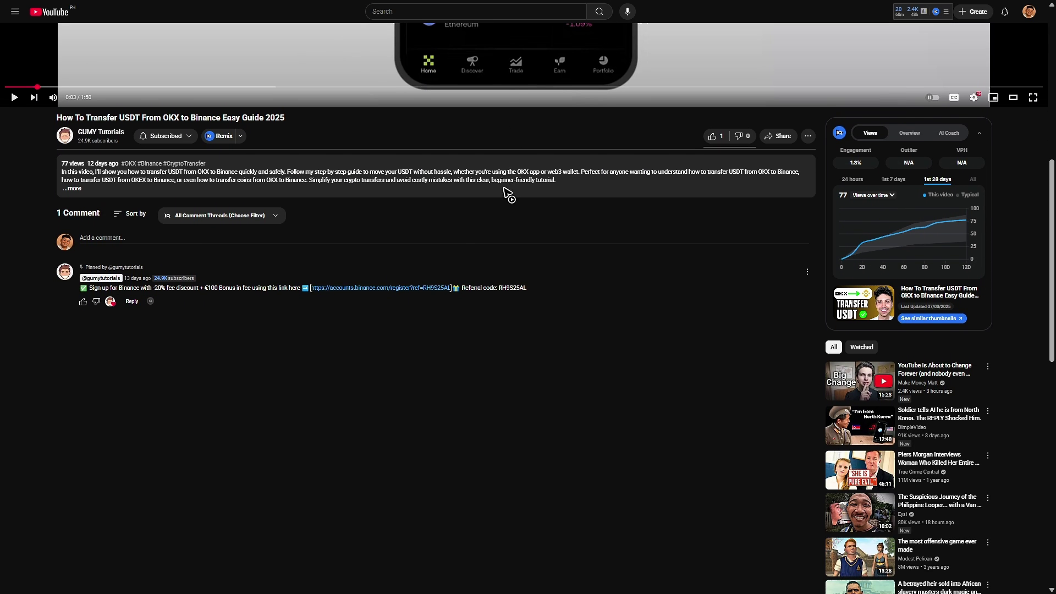
# Step: Follow the Binance referral link in the YouTube video's pinned comment to the sign-up page
pyautogui.click(411, 291)
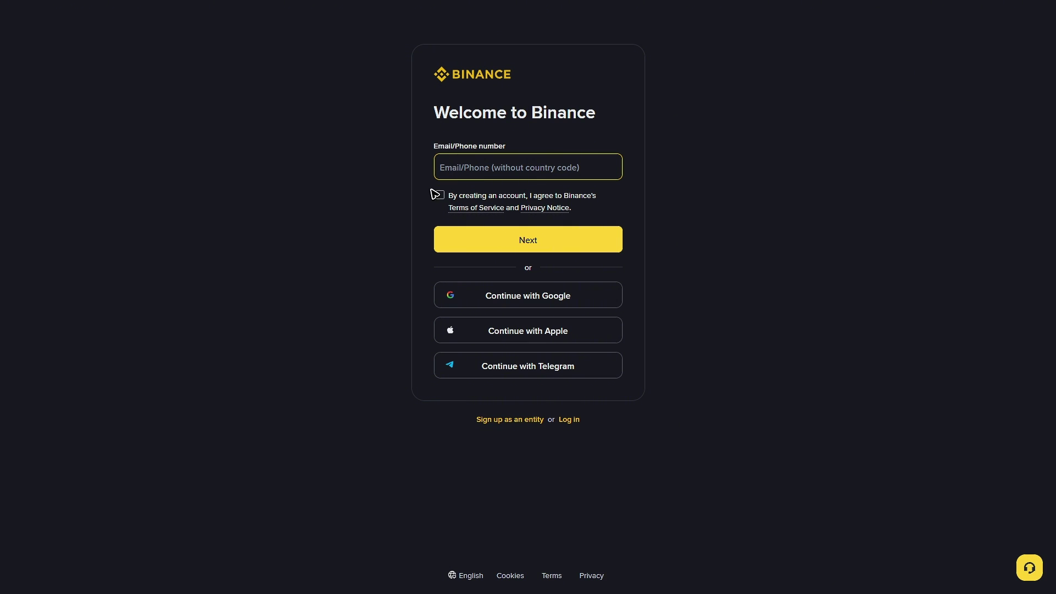
# Step: Agree to the Terms of Service and Privacy Notice on the Welcome to Binance form
pyautogui.click(440, 196)
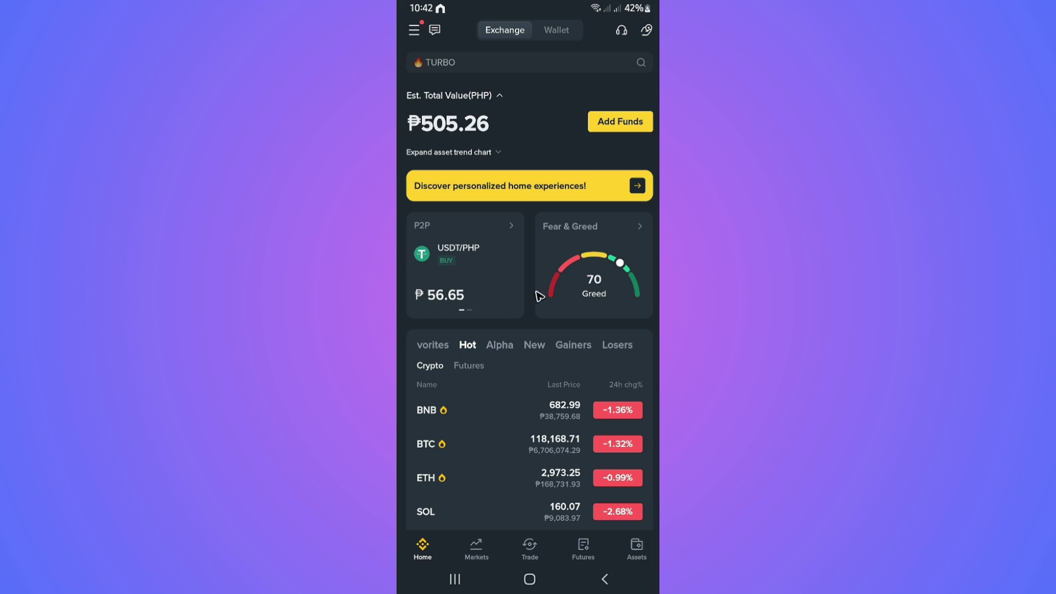
# Step: In Assets, compare Funding and Spot wallet balances, ending on Spot's TRY and USDT
pyautogui.click(638, 557)
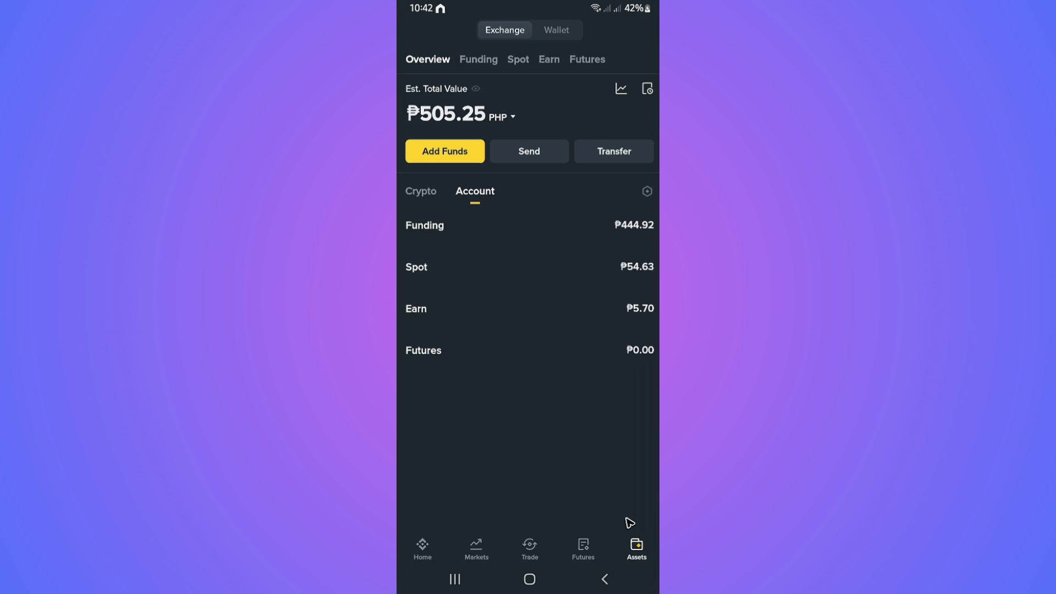
pyautogui.click(476, 65)
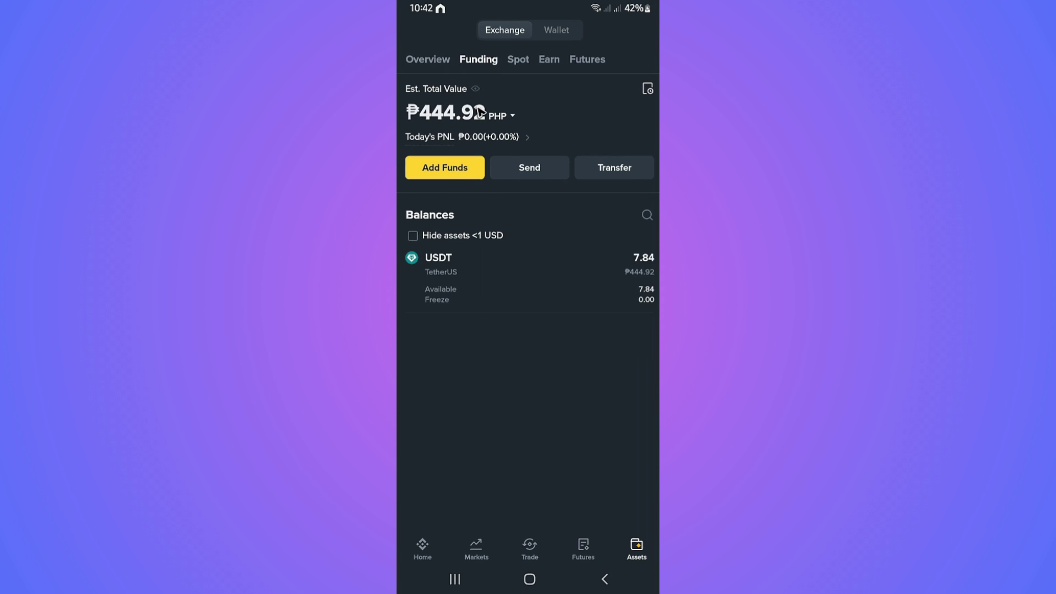
pyautogui.click(525, 64)
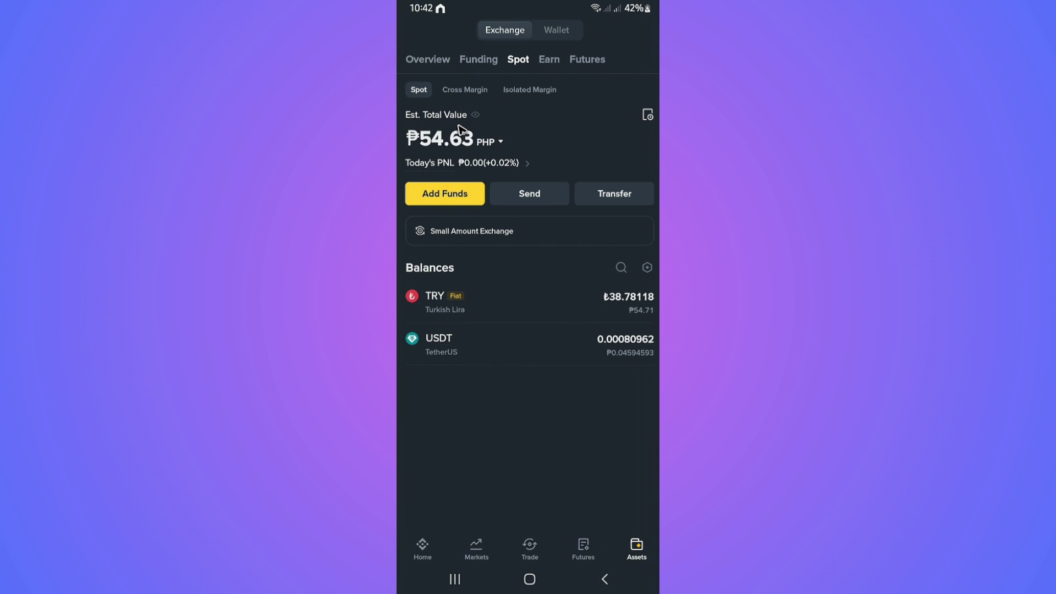
pyautogui.click(487, 65)
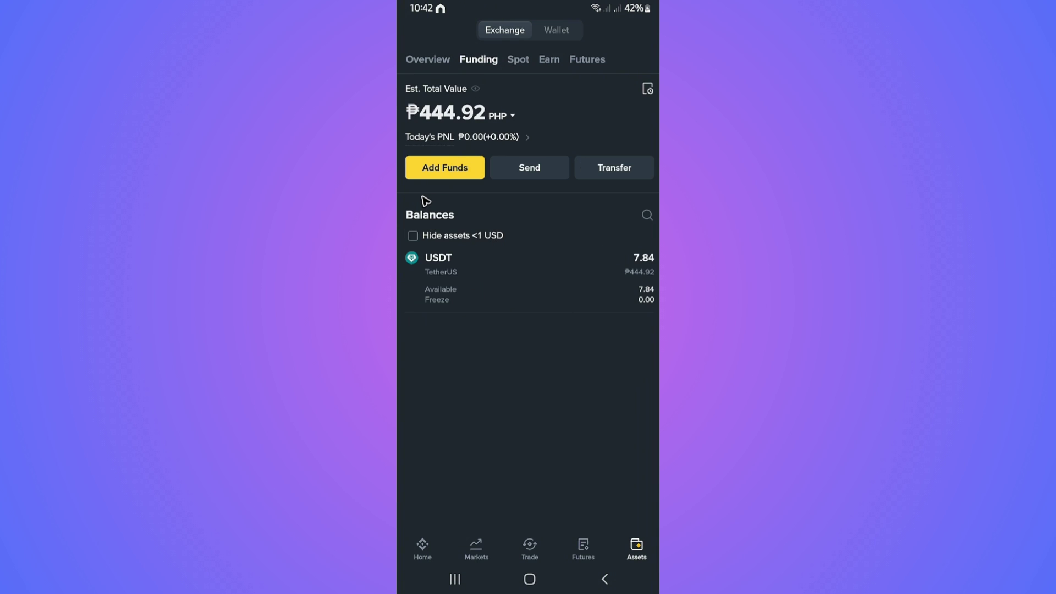
pyautogui.click(519, 64)
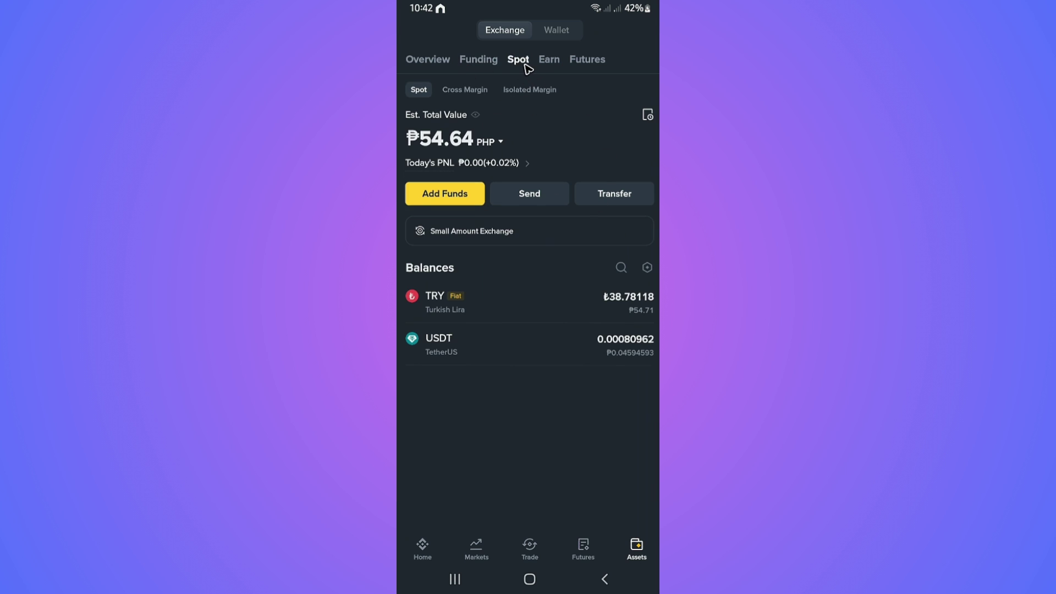
# Step: Abandon a Max TRY transfer from Spot, then refresh the Funding wallet balances
pyautogui.click(616, 197)
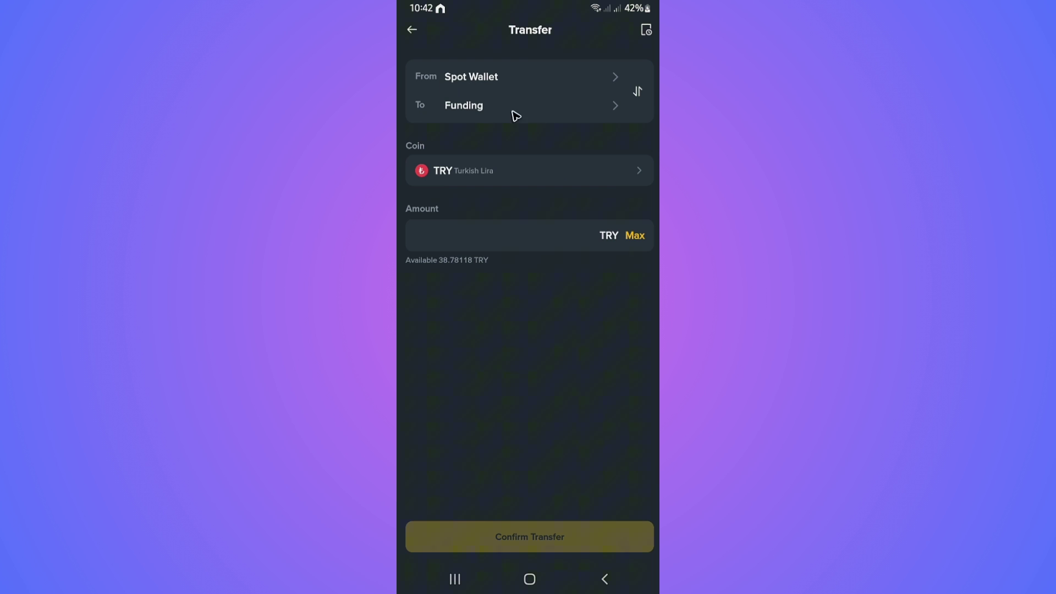
pyautogui.click(640, 237)
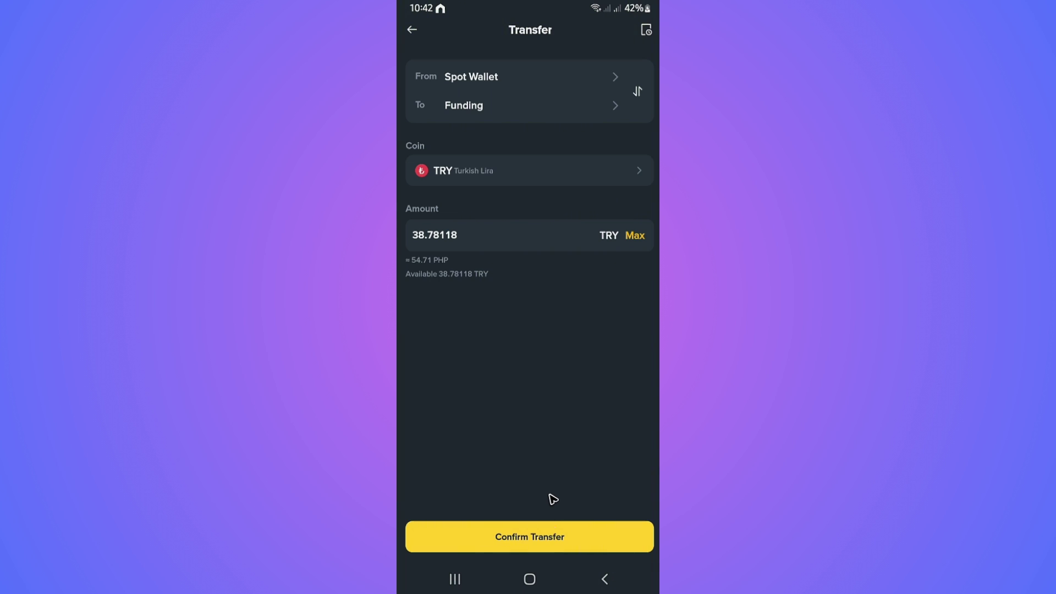
pyautogui.click(412, 29)
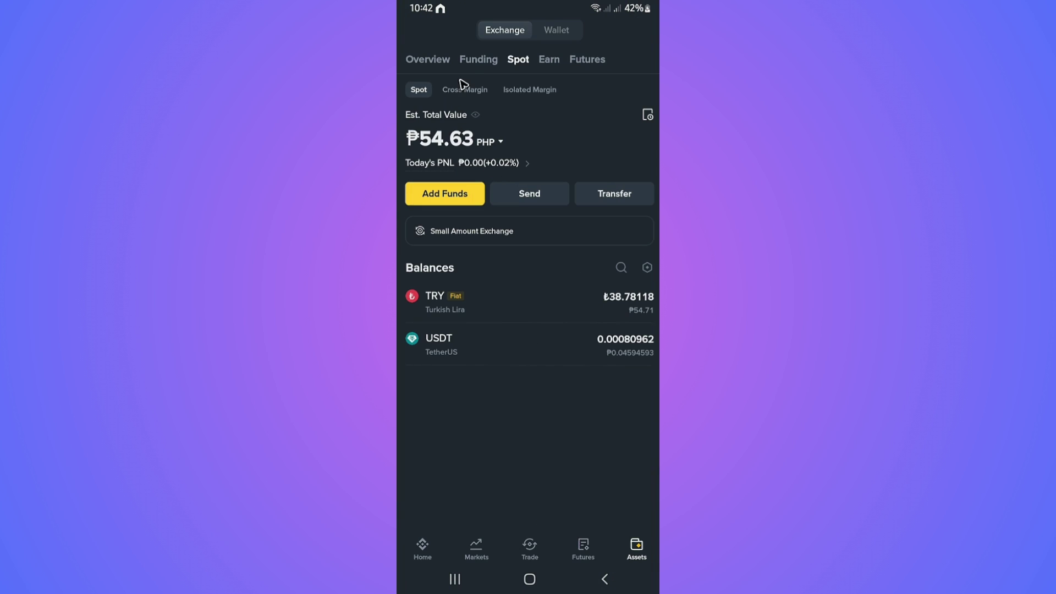
pyautogui.click(473, 60)
pyautogui.moveTo(520, 330); pyautogui.dragTo(523, 526)
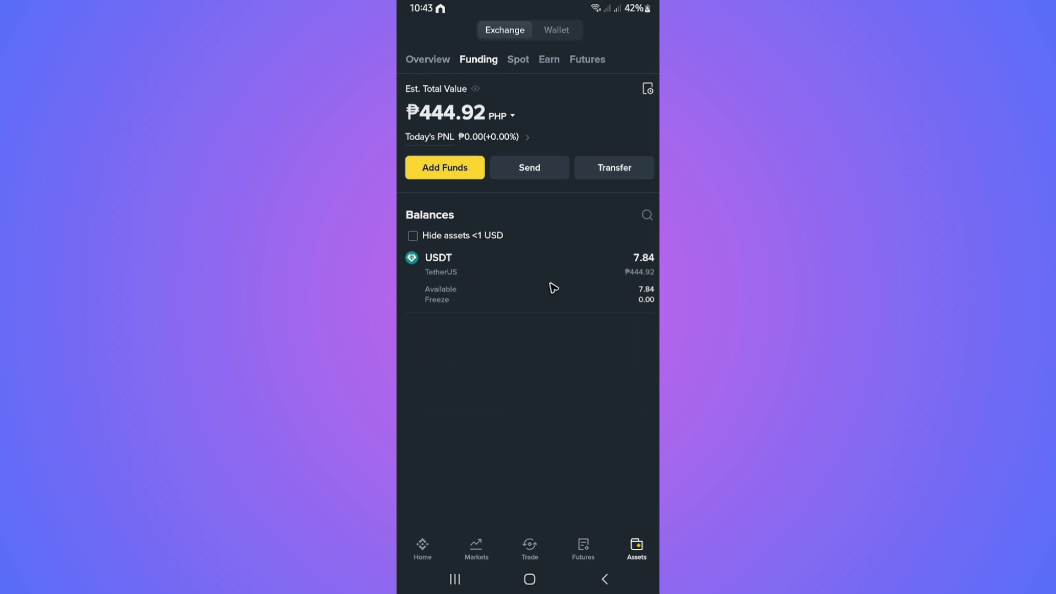
# Step: From the Funding USDT details, open P2P trading and browse the Sell USDT offers for PHP
pyautogui.click(503, 287)
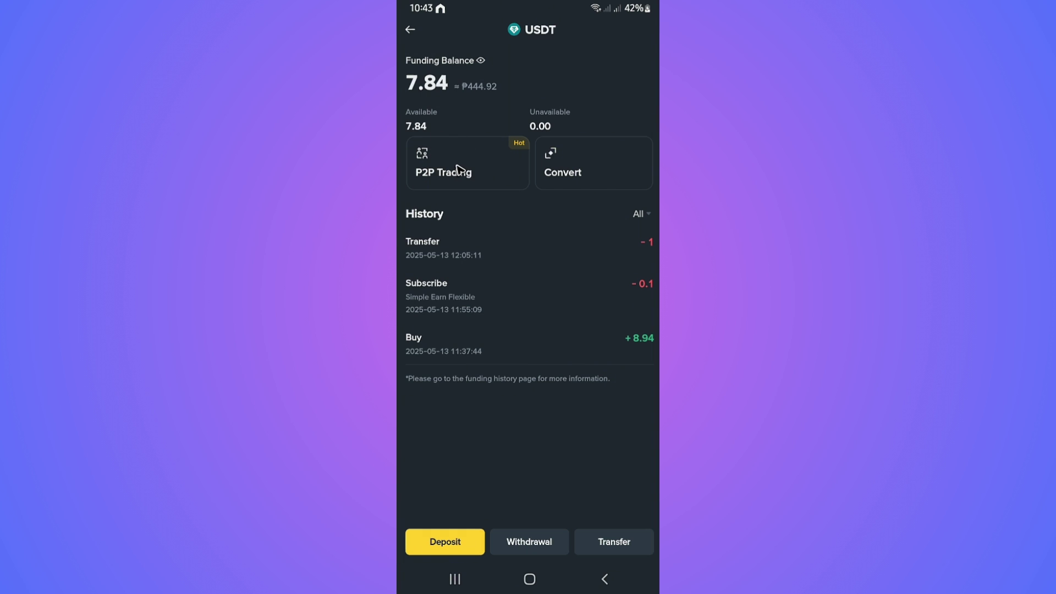
pyautogui.click(458, 172)
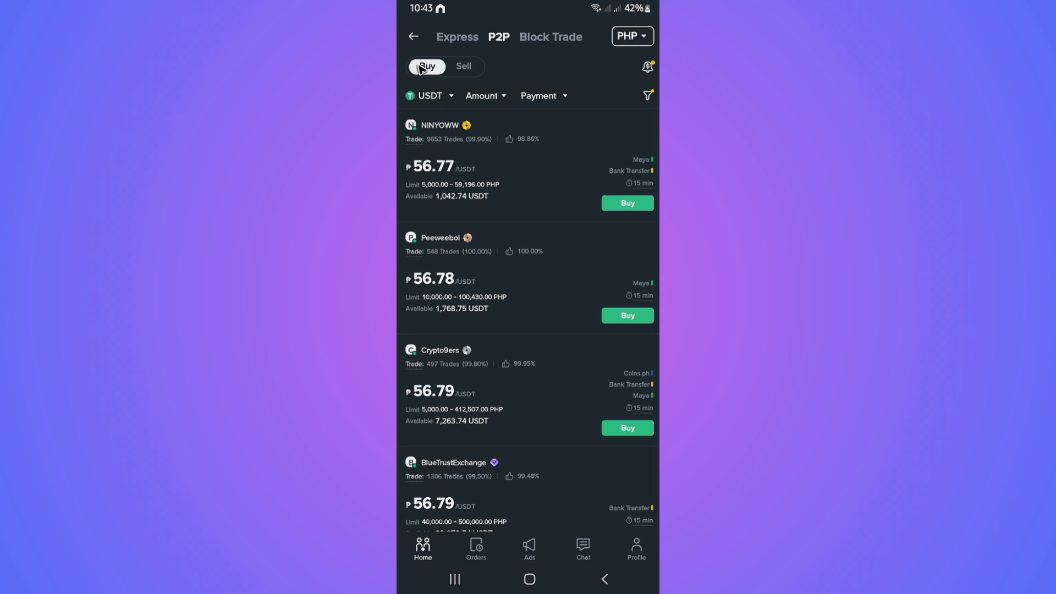
pyautogui.click(463, 67)
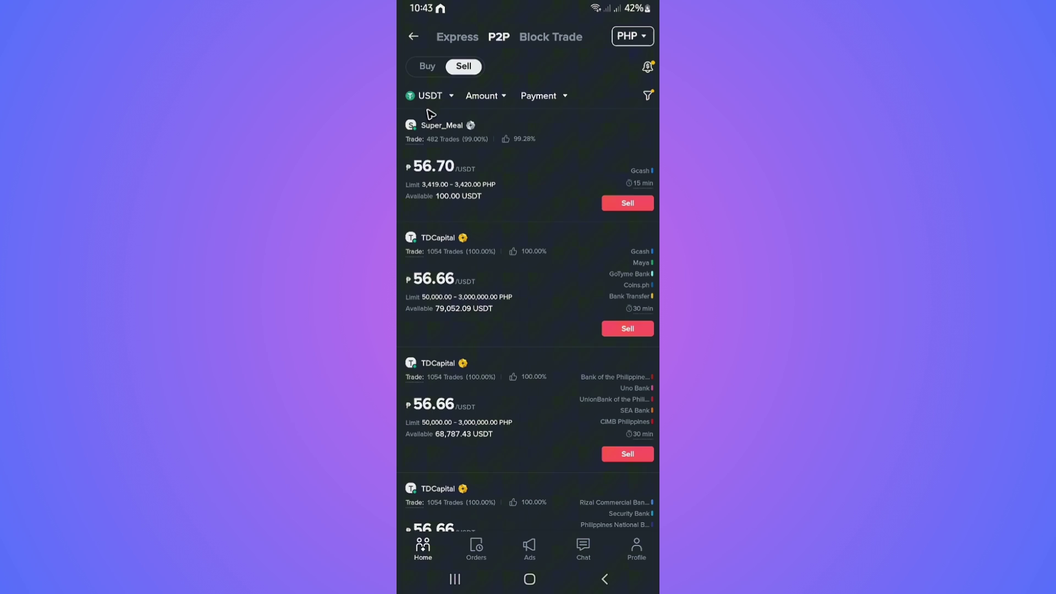
pyautogui.moveTo(459, 324); pyautogui.dragTo(454, 93)
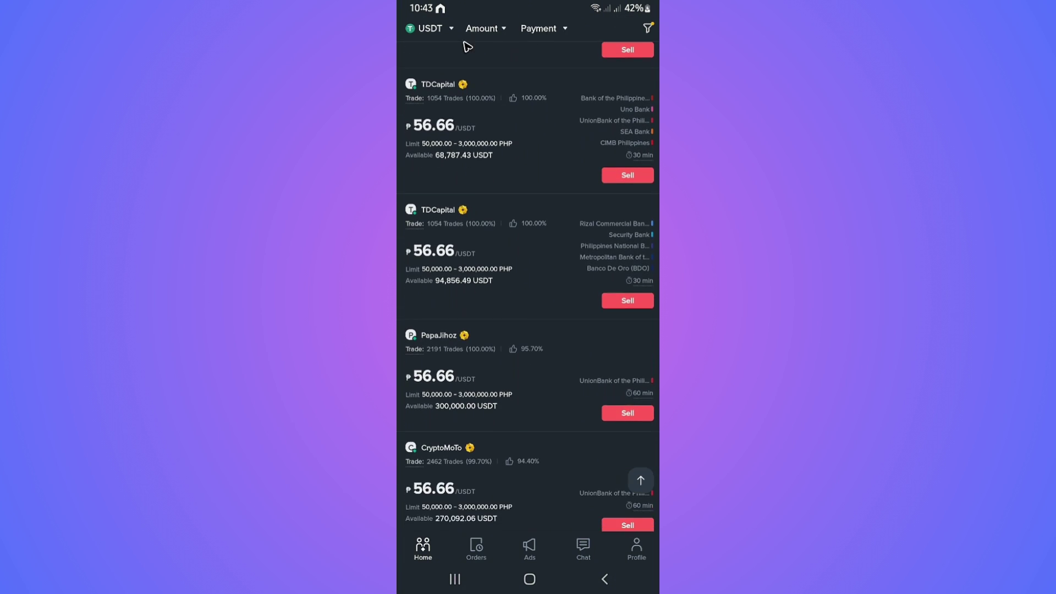
pyautogui.moveTo(443, 212); pyautogui.dragTo(446, 314)
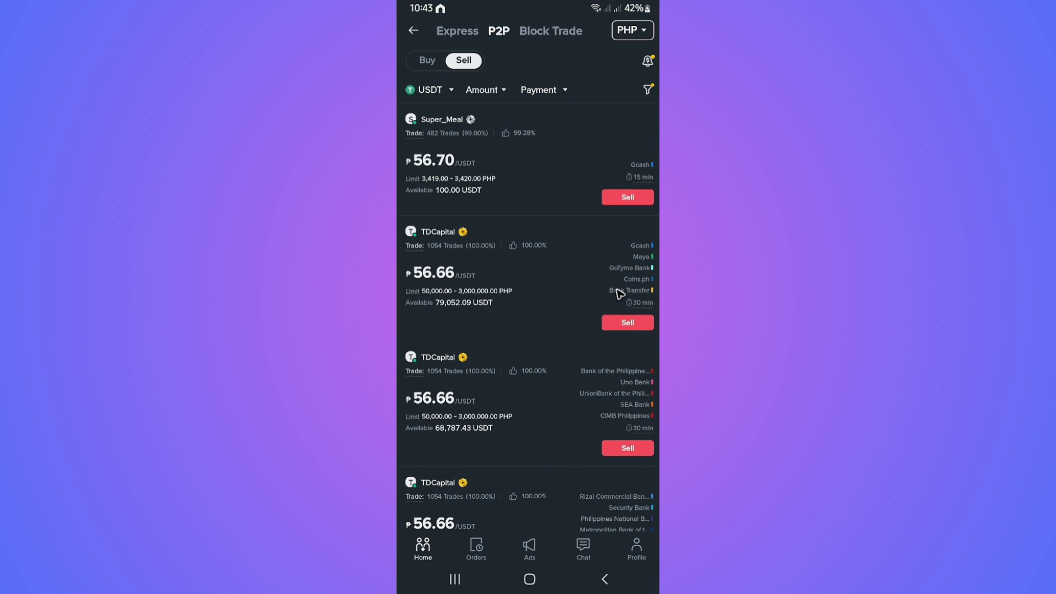
pyautogui.scroll(-3, 621, 297)
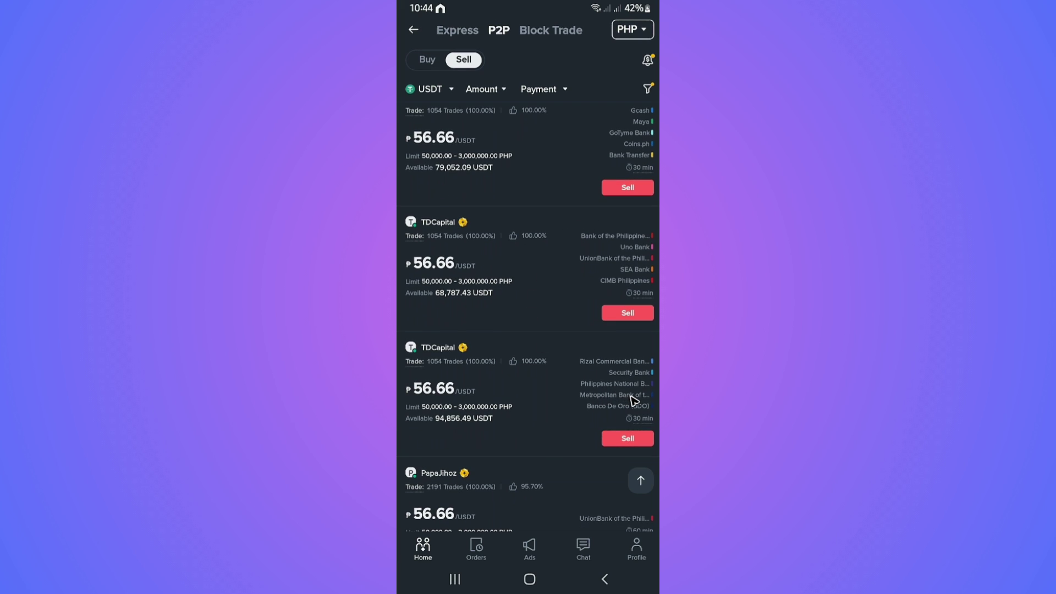
pyautogui.moveTo(633, 401)
pyautogui.mouseDown()
pyautogui.moveTo(594, 177)
pyautogui.moveTo(576, 344)
pyautogui.mouseUp()
pyautogui.scroll(10, 586, 165)
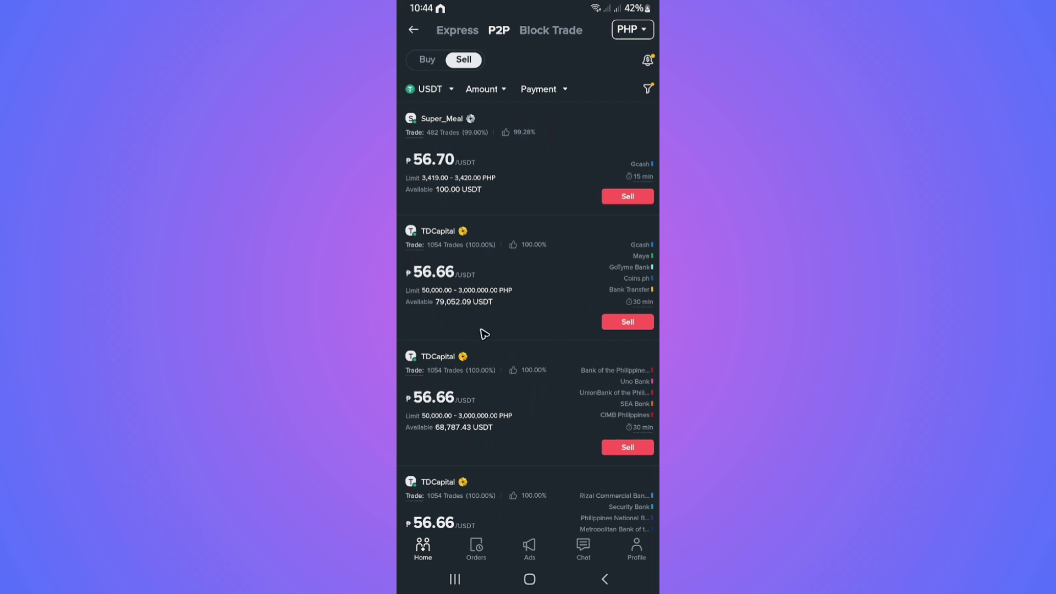
# Step: Start selling all 7.84 USDT to TDCapital and begin adding a Bank Transfer payment method
pyautogui.click(632, 324)
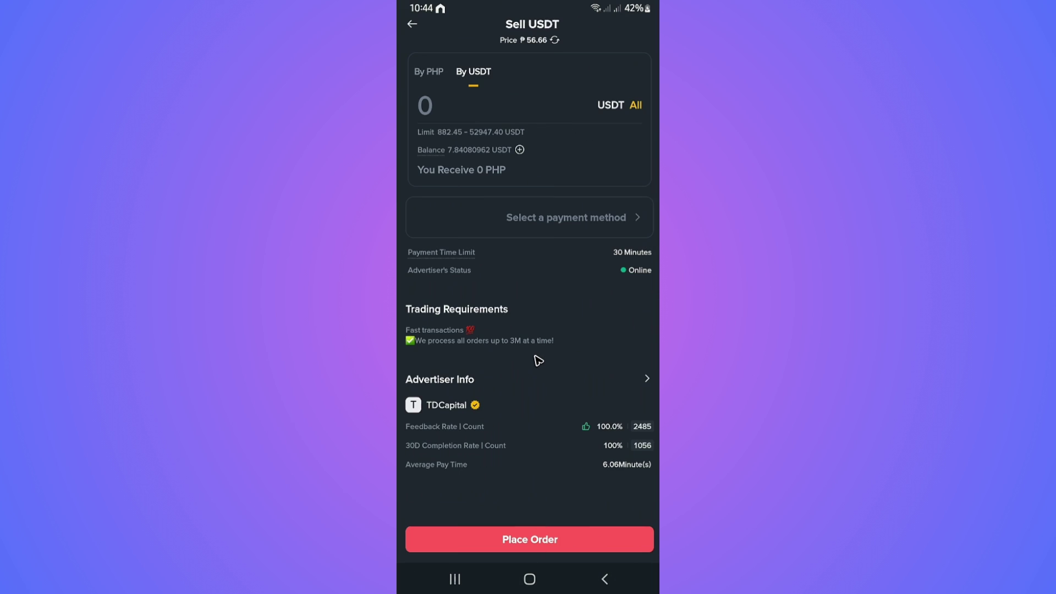
pyautogui.click(636, 105)
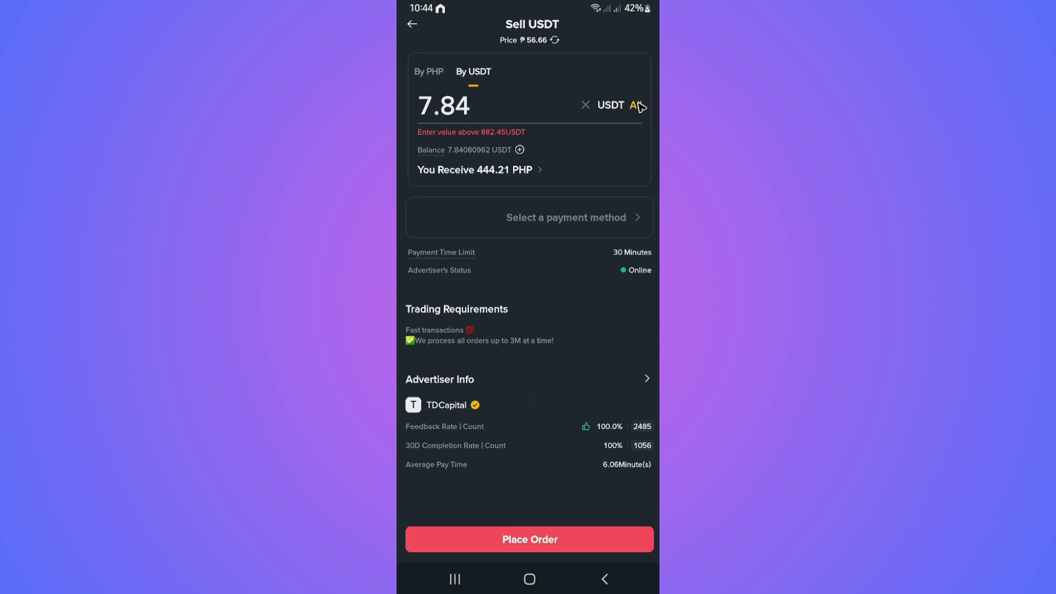
pyautogui.click(557, 219)
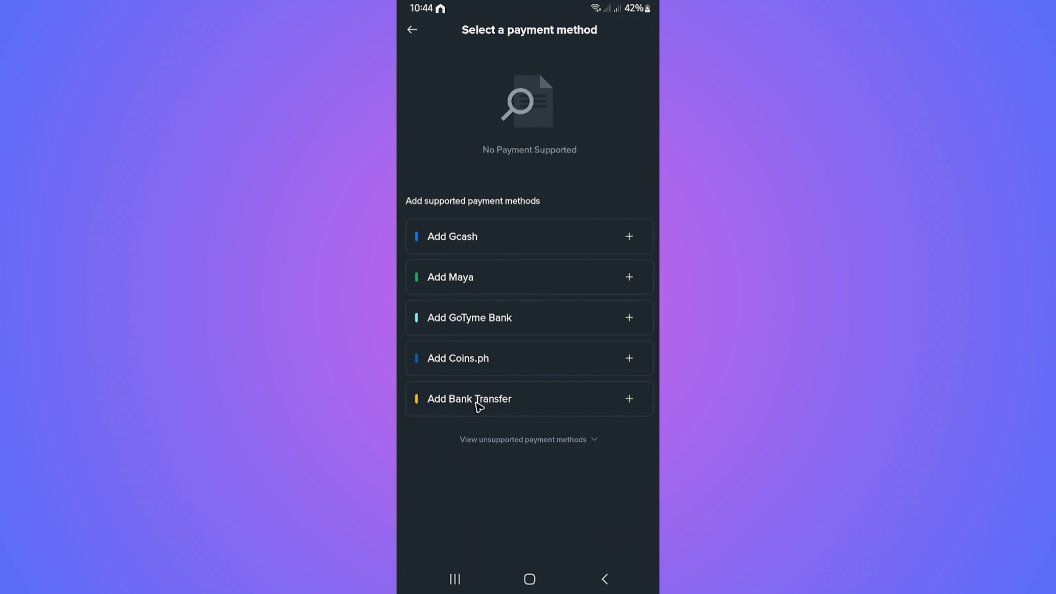
pyautogui.click(547, 409)
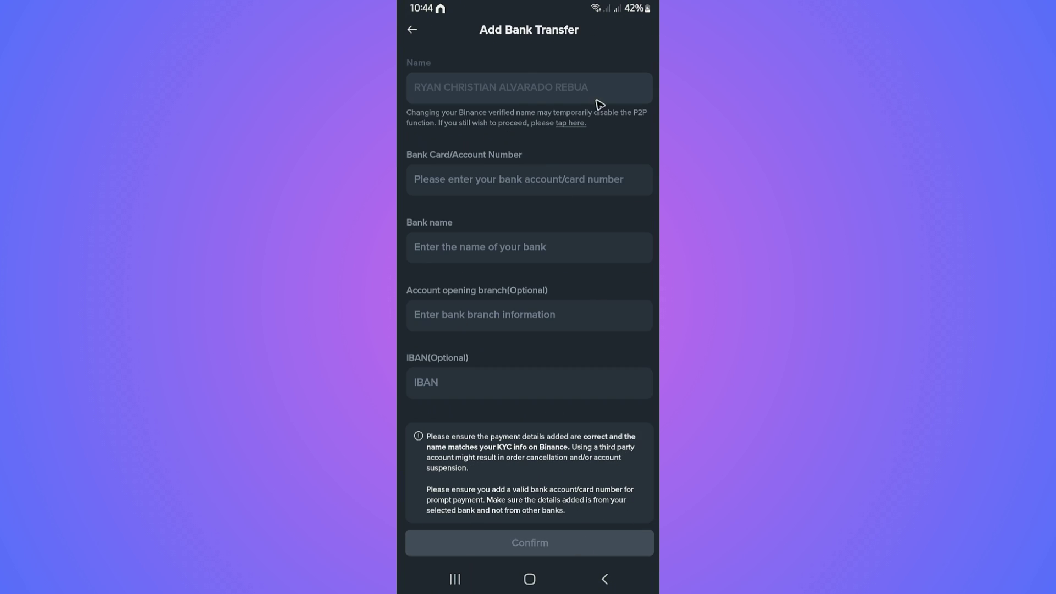
pyautogui.moveTo(545, 357); pyautogui.dragTo(537, 78)
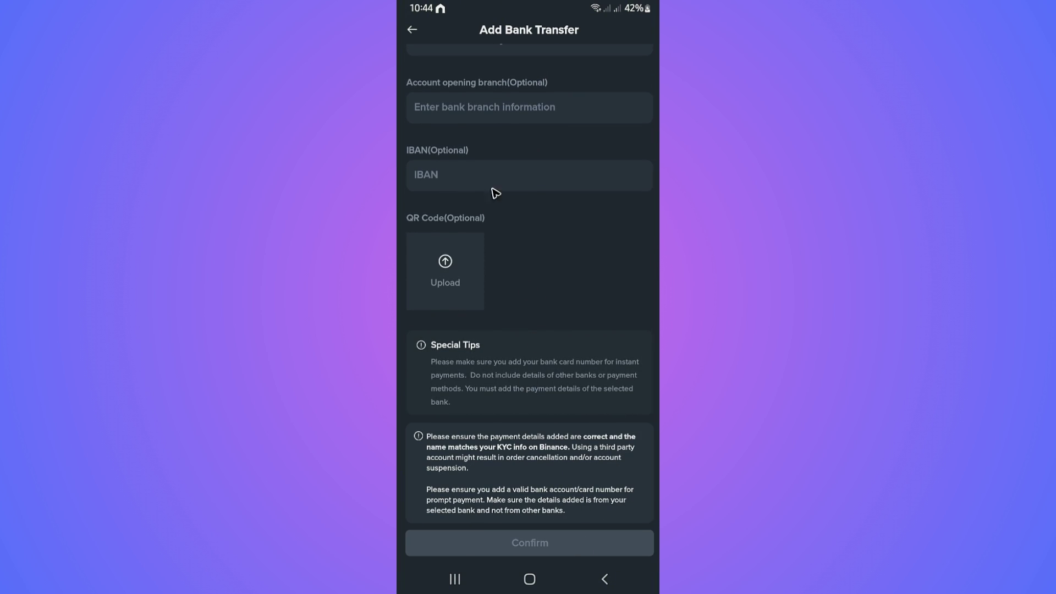
# Step: Abandon the unfilled bank-transfer form and sell order, backing out to the home screen
pyautogui.click(412, 31)
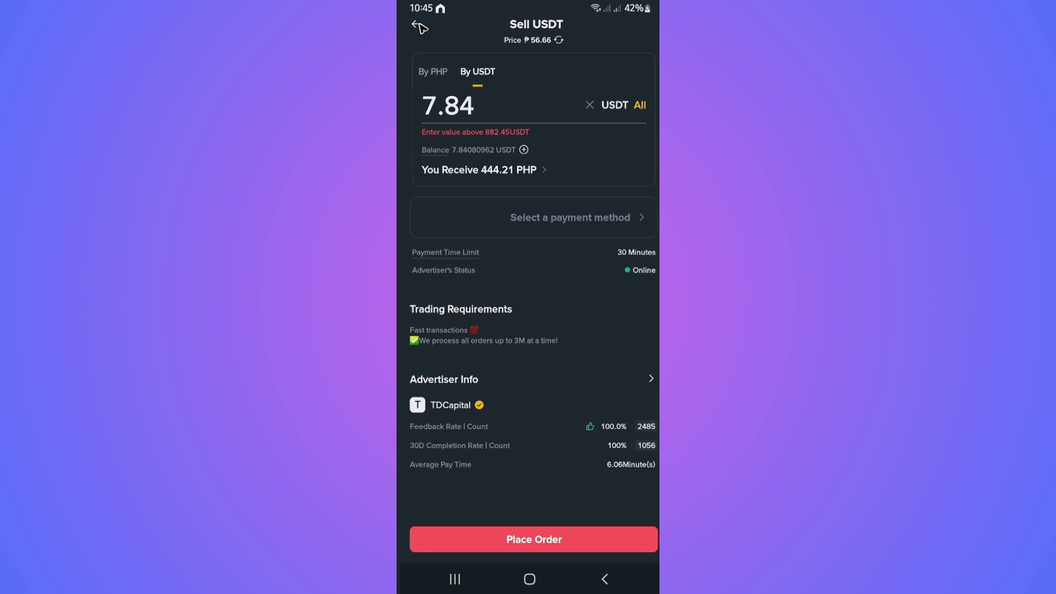
pyautogui.click(419, 26)
pyautogui.click(417, 30)
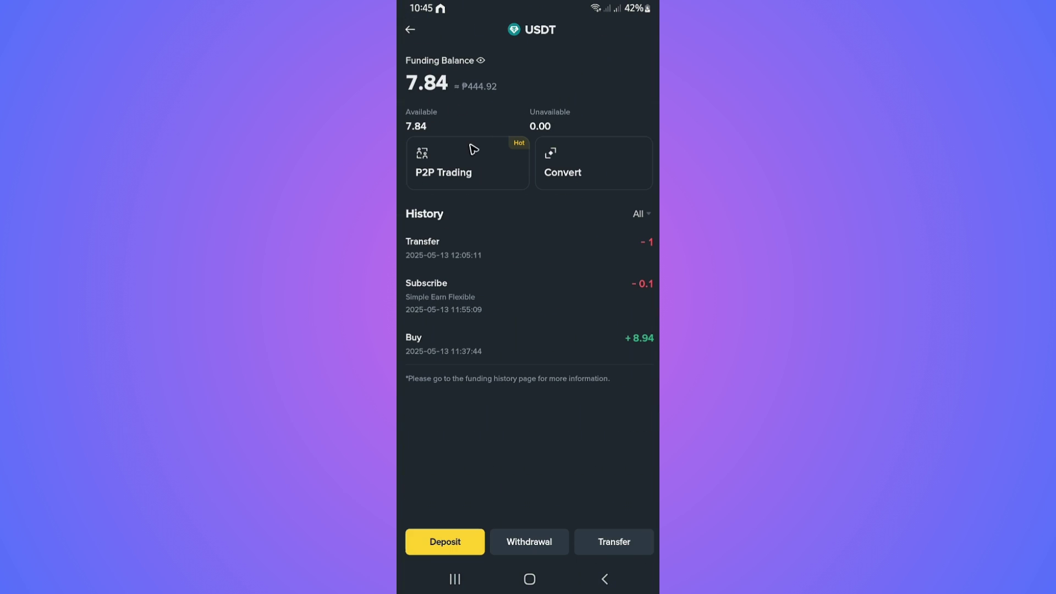
pyautogui.click(418, 28)
pyautogui.click(437, 558)
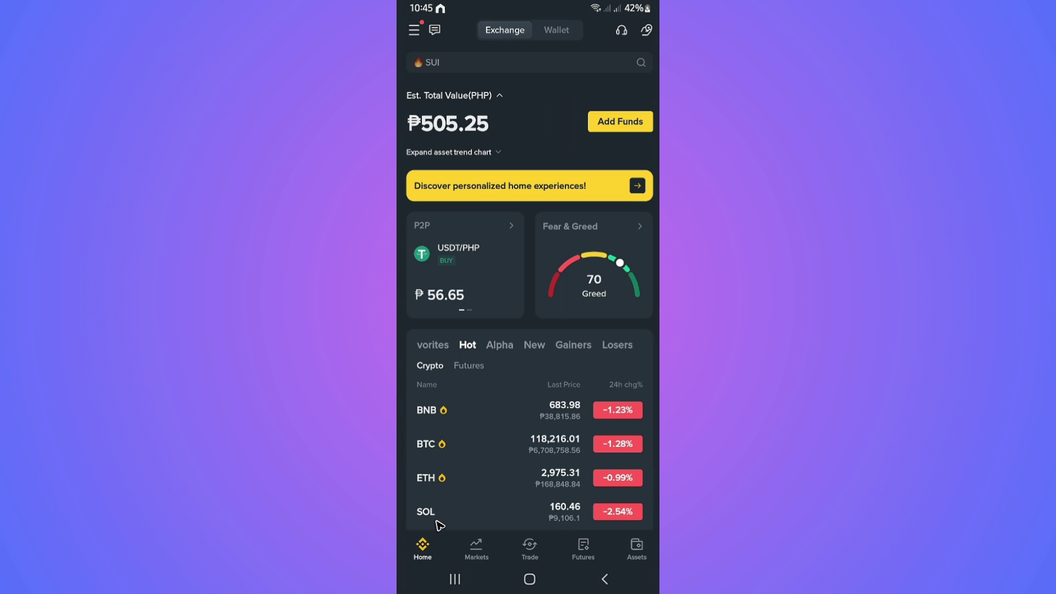